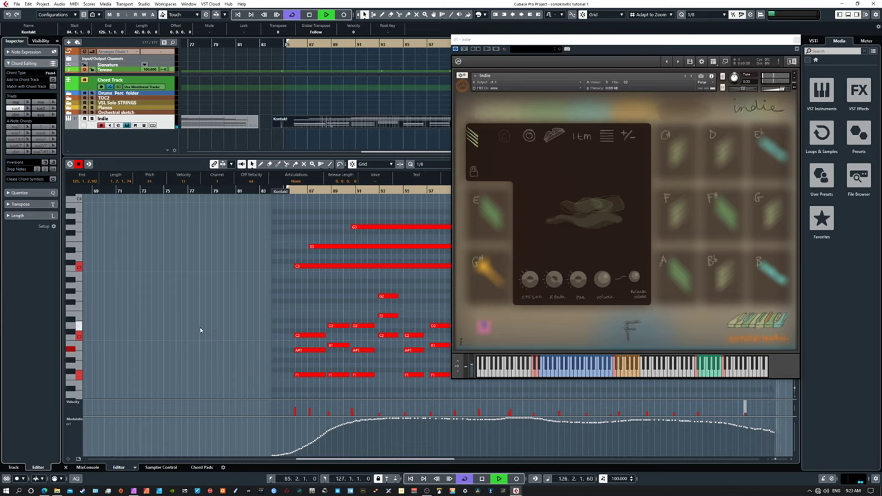
Step: Stop the transport so the Indie chord part stops playing
key(space)
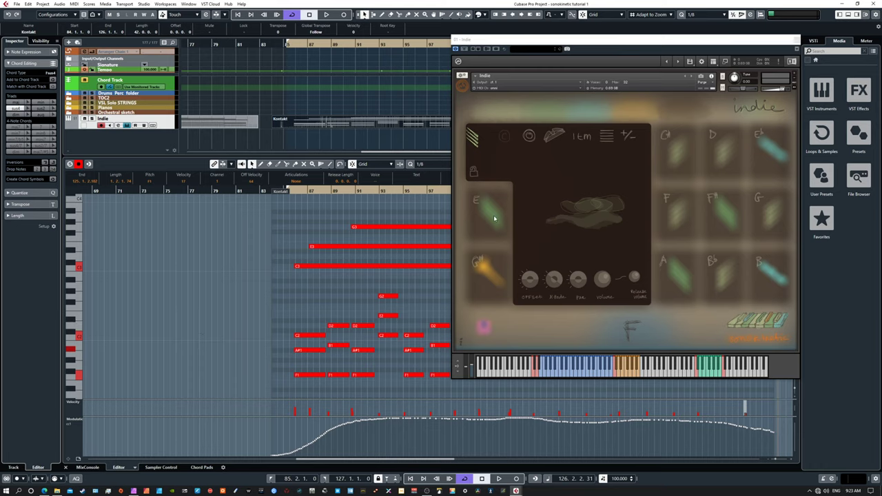
Step: Switch Indie to the D pad, open its sample browser, and audition three samples
click(716, 155)
click(634, 196)
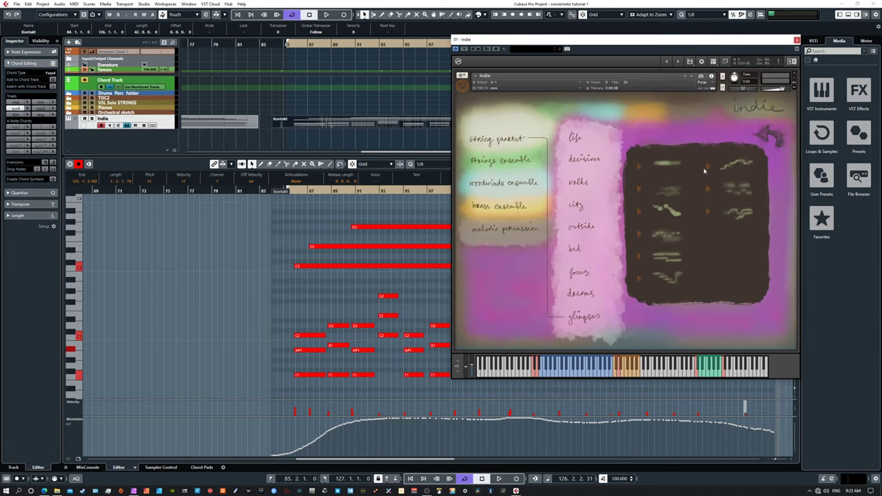
click(709, 168)
click(707, 212)
click(708, 166)
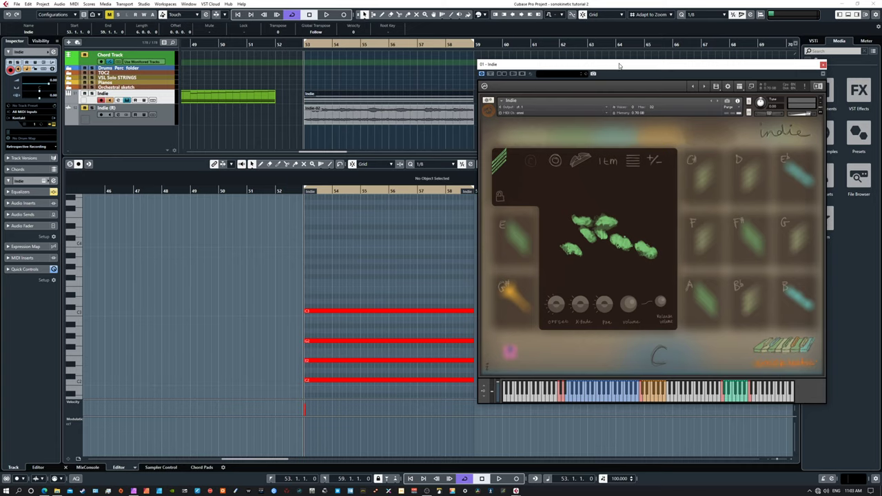
Step: Nudge the Kontakt Indie window a few pixels to the right
mouse_move(619, 65)
mouse_down()
mouse_move(635, 67)
mouse_move(622, 59)
mouse_up()
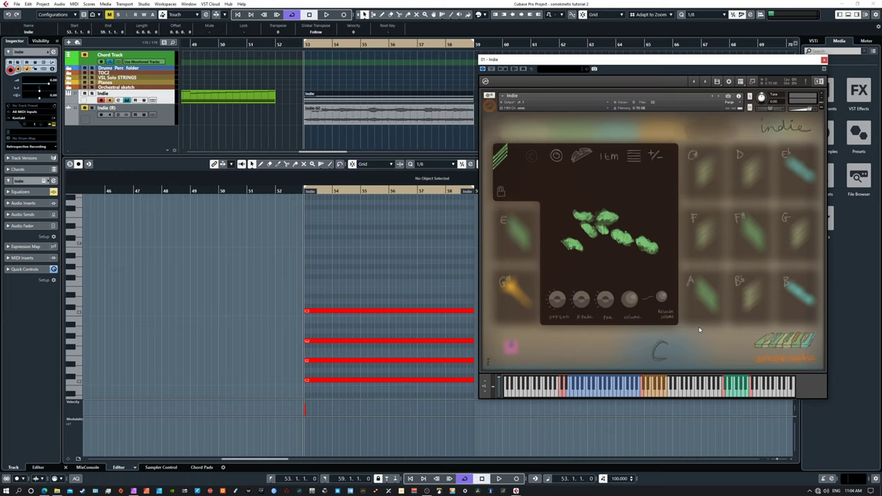
Step: Open Indie's preset browser and preview three Strings Ensemble sounds
click(599, 229)
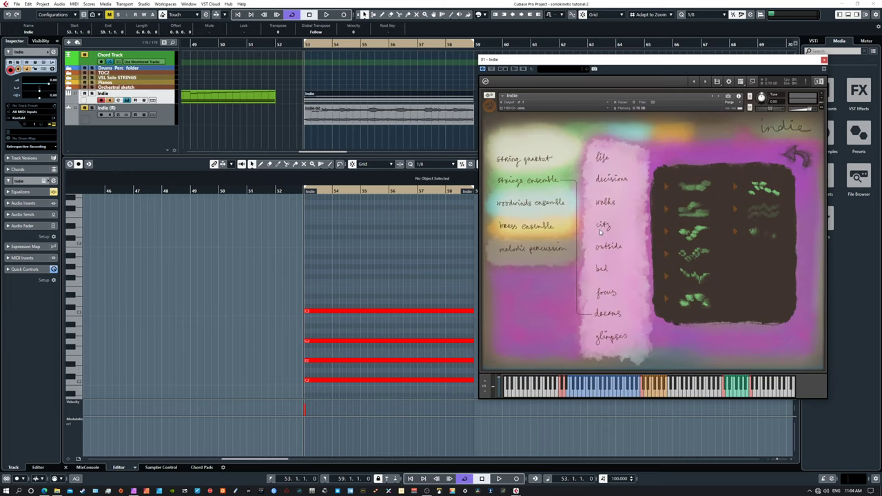
click(735, 188)
click(734, 188)
click(735, 187)
Step: Switch Indie to its MIDI score page showing the 'E27 C lo' string pattern
click(762, 190)
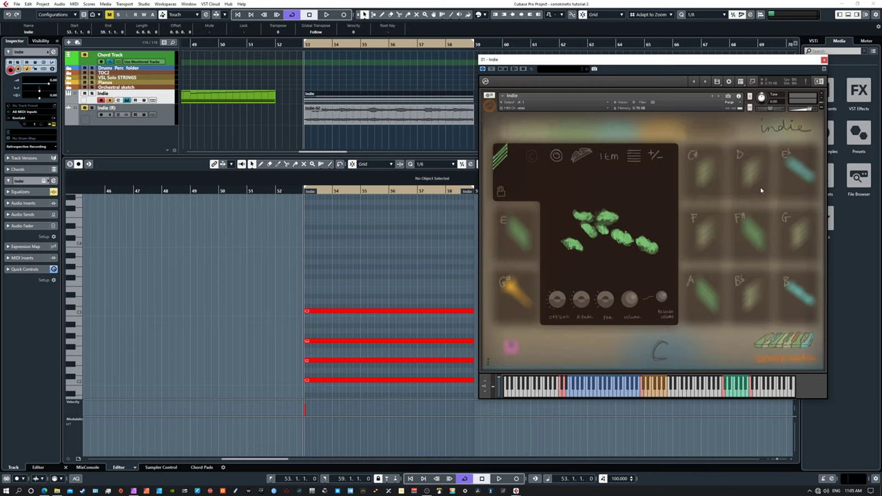
click(633, 158)
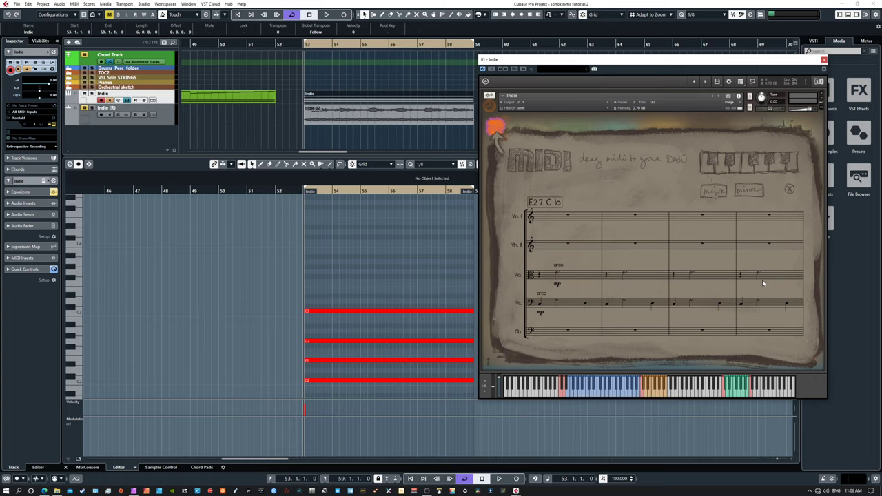
Step: Leave the MIDI score page and return Indie to its C chord pad page
click(790, 189)
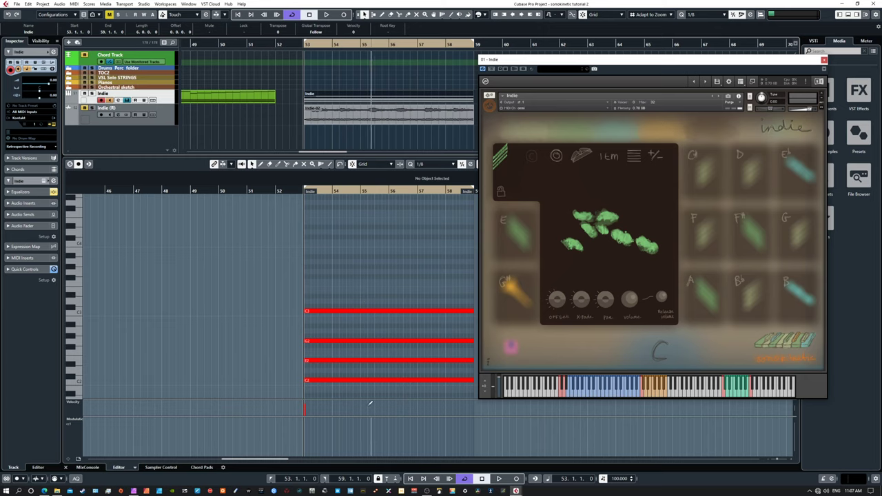
Step: Play the Indie chord with all notes selected, stop near bar 57, then display the Indie-02 waveform
key(space)
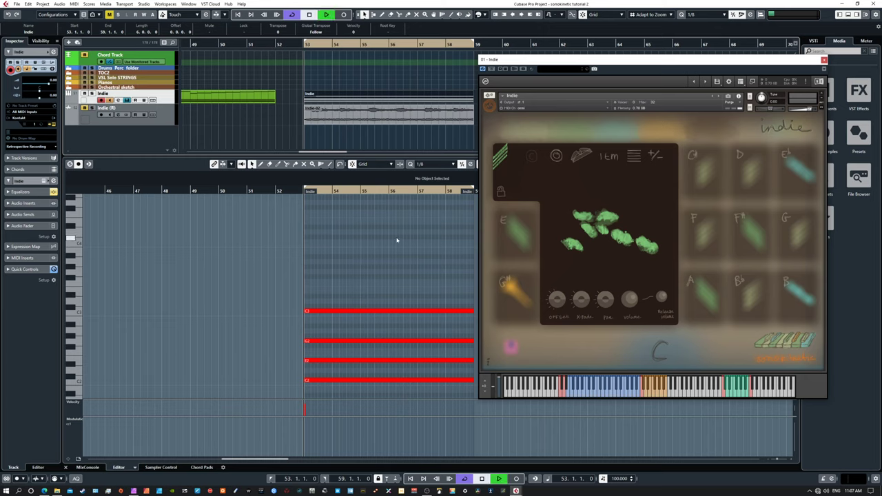
key(ctrl+a)
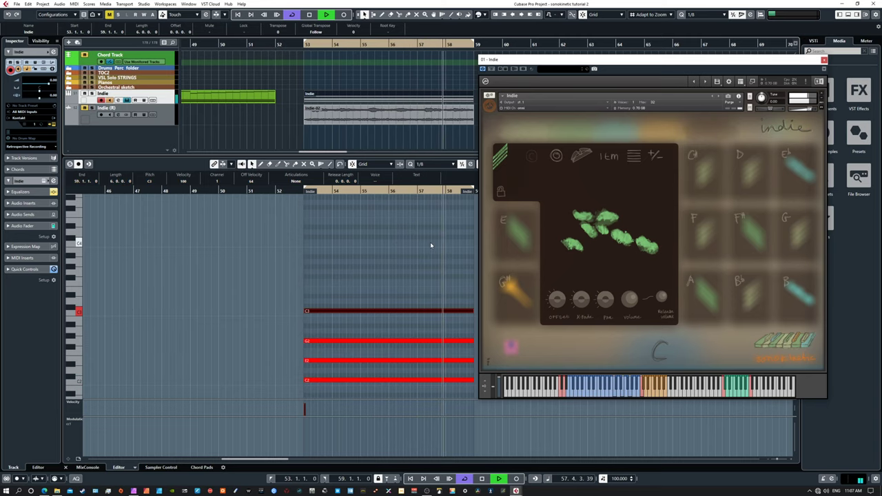
key(space)
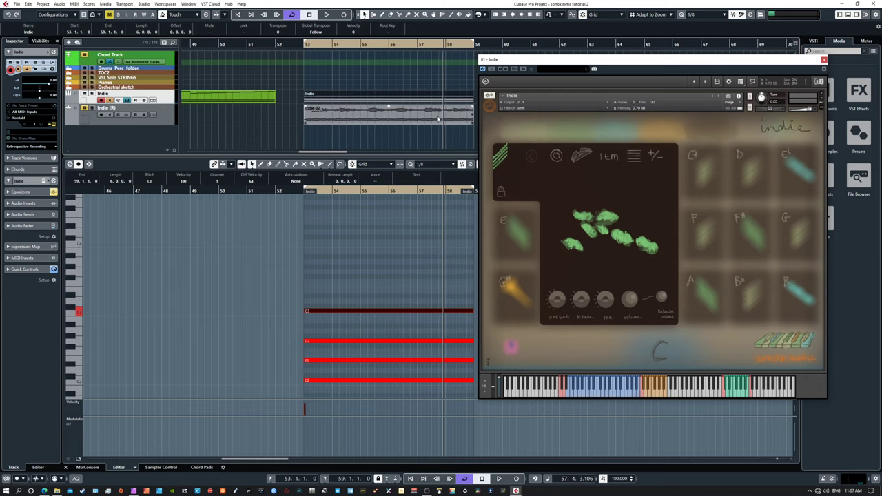
click(364, 115)
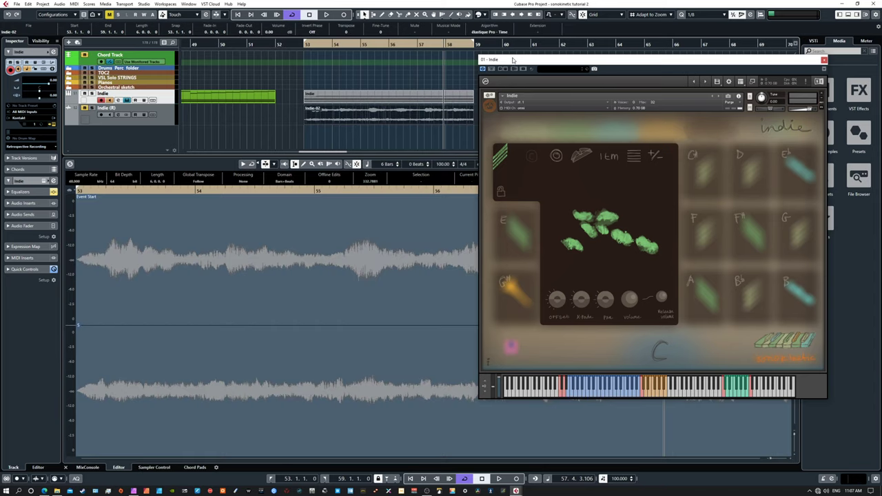
Step: Close the Indie window, select the Indie-02 audio from bar 57 back to its start, and reopen the Indie chord notes
key(ctrl+w)
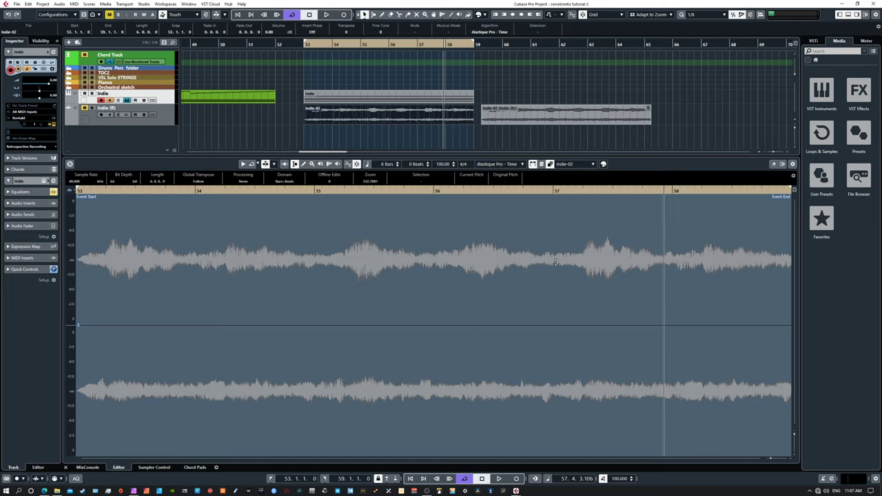
drag(555, 262, 83, 241)
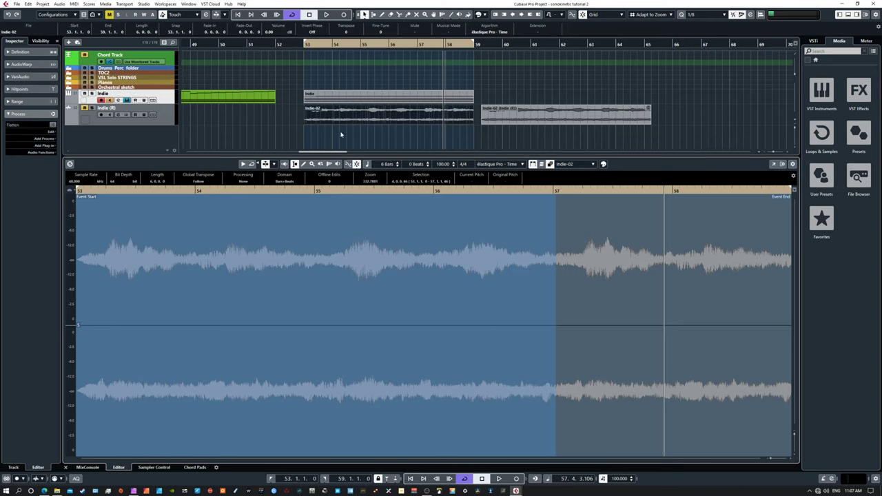
click(348, 101)
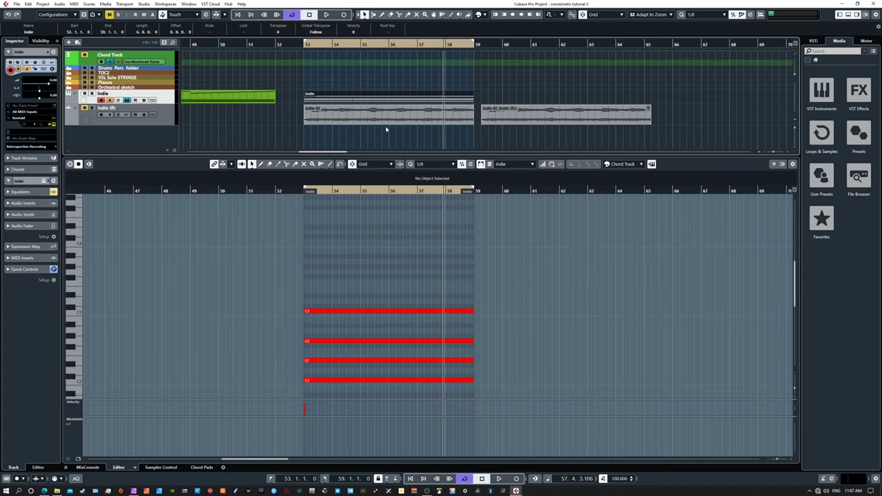
Step: Return to bar 53 and select roughly bar 53.2 to 54 in the Indie-02 waveform
key(KP_1)
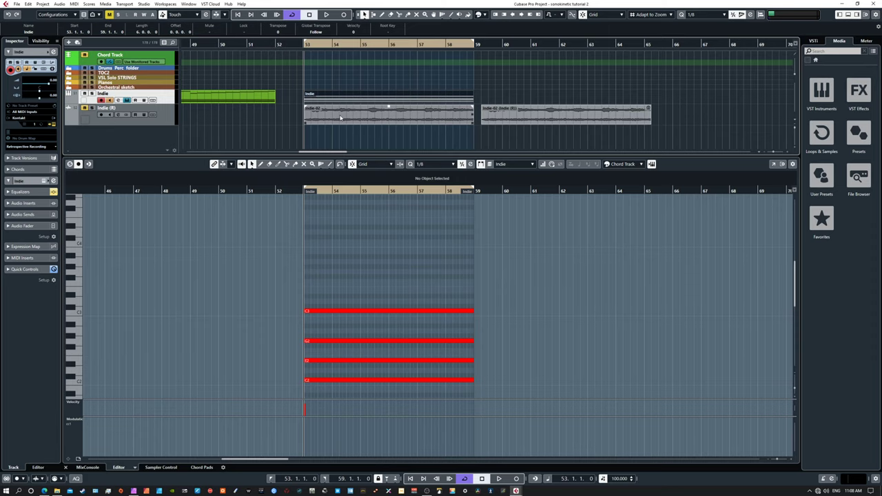
click(340, 118)
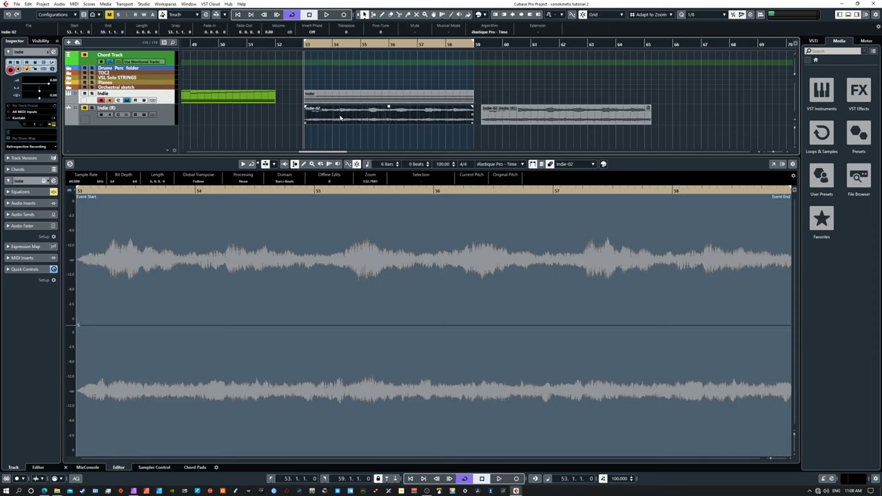
click(108, 262)
drag(107, 262, 241, 255)
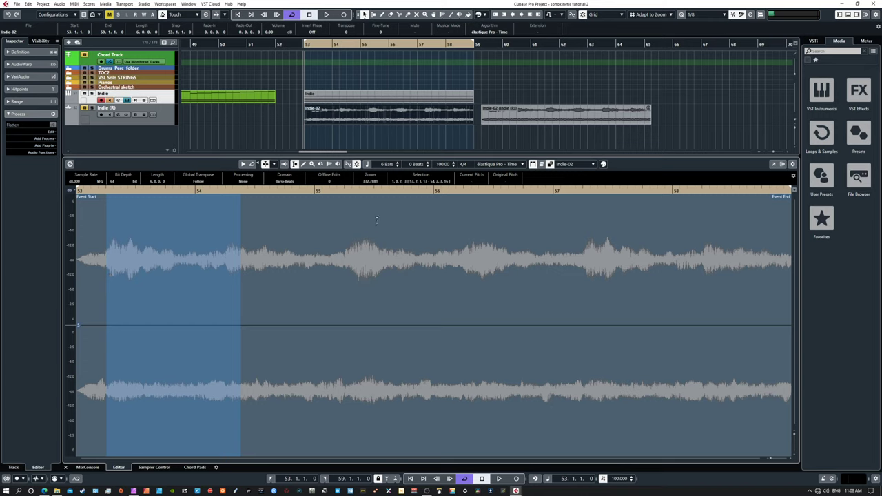
Step: Scroll back to bar 1 and load the Kontakt MIDI part's chord notes into the key editor
scroll(622, 122, left, 6)
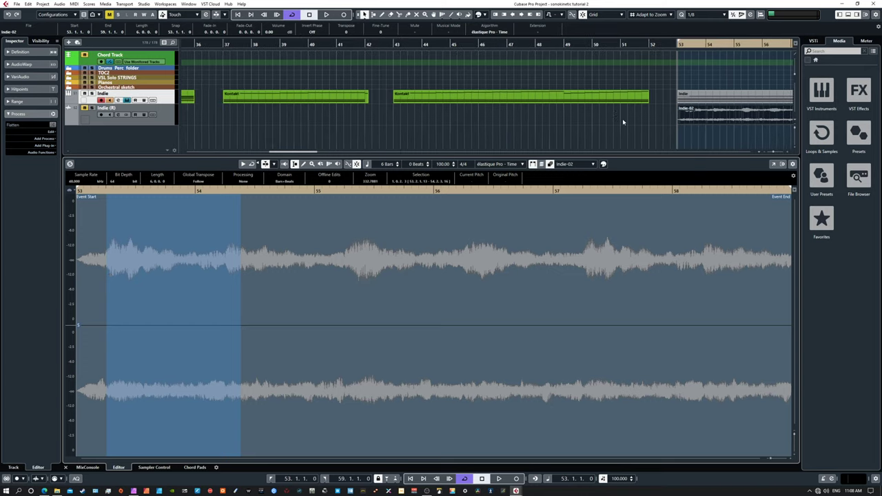
scroll(623, 122, left, 1)
scroll(202, 120, left, 7)
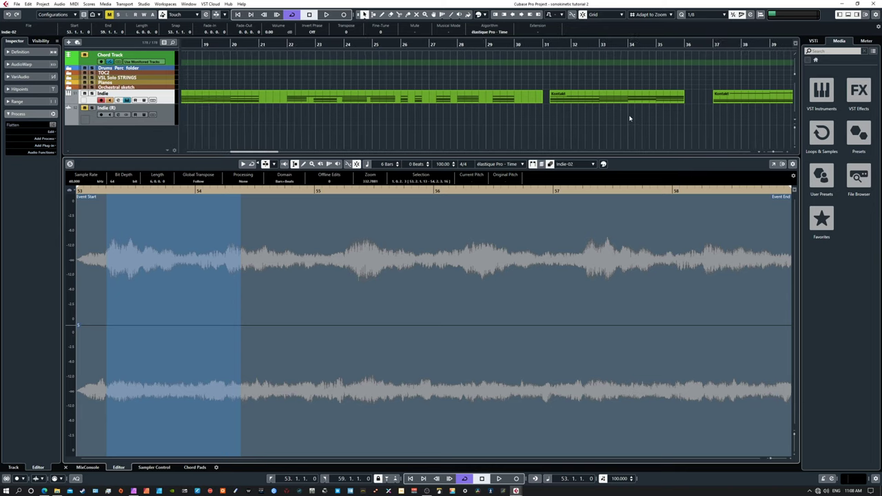
scroll(216, 116, left, 8)
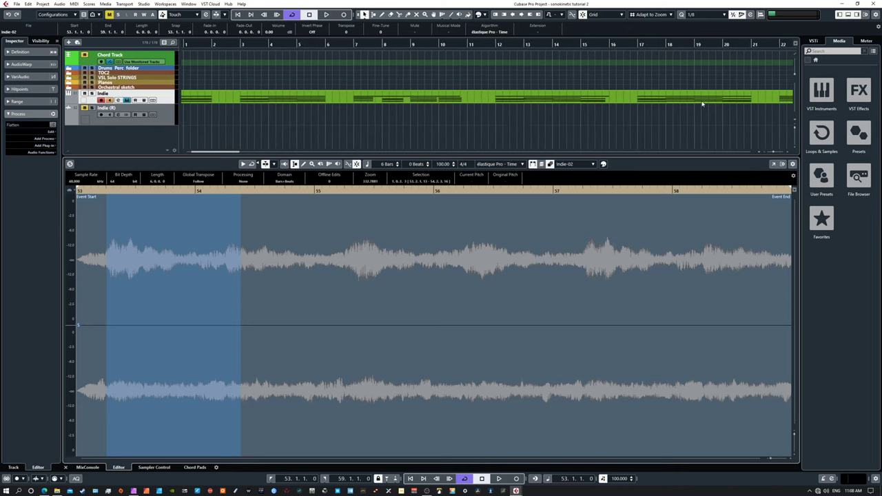
scroll(205, 119, left, 2)
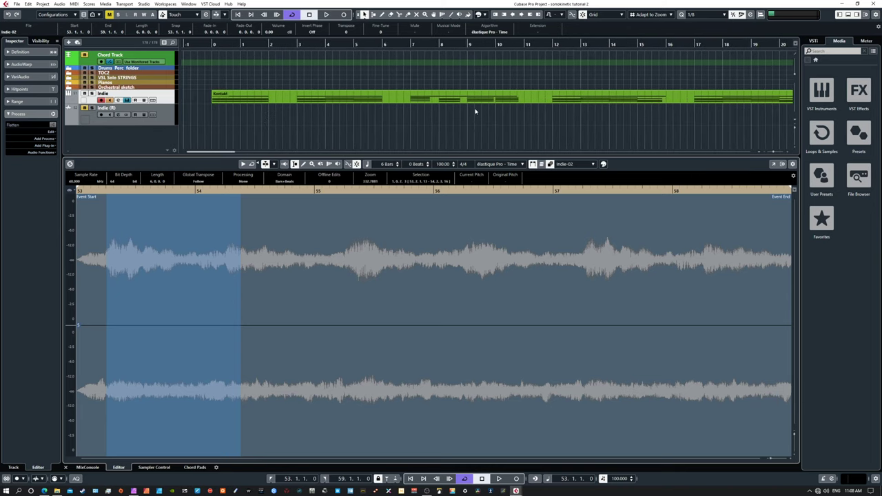
click(416, 105)
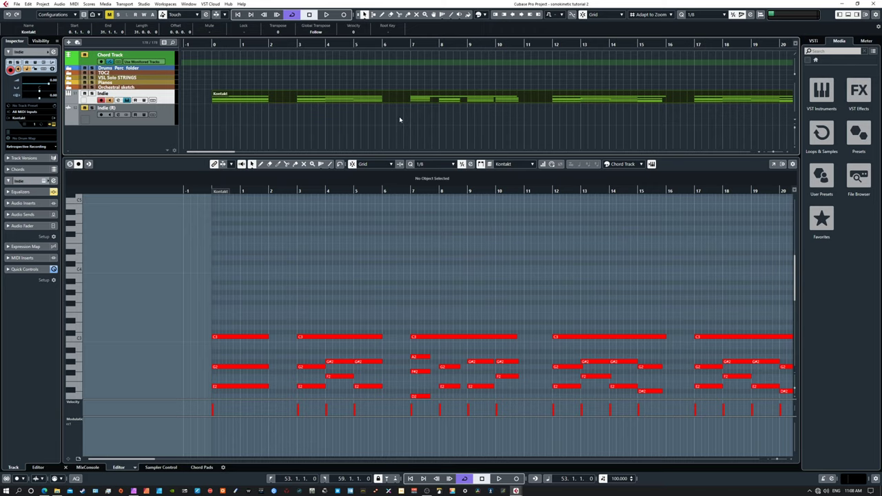